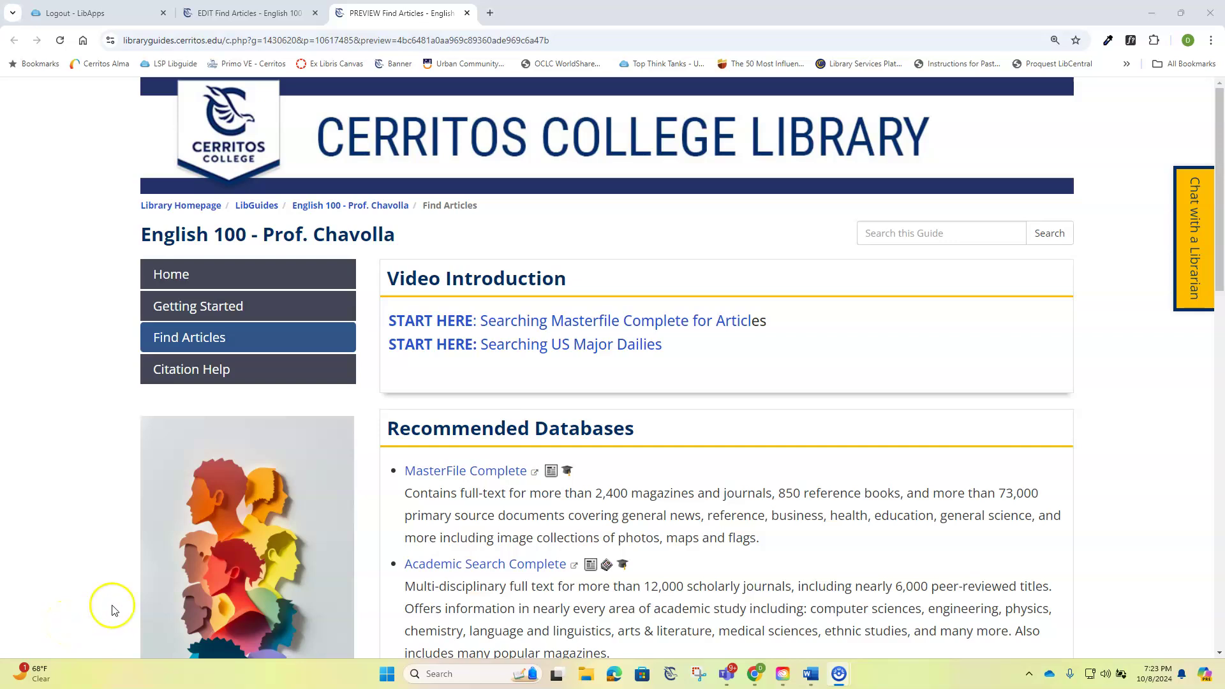
{"action": "left_click_drag", "start_coordinate": [1221, 280], "coordinate": [1221, 388]}
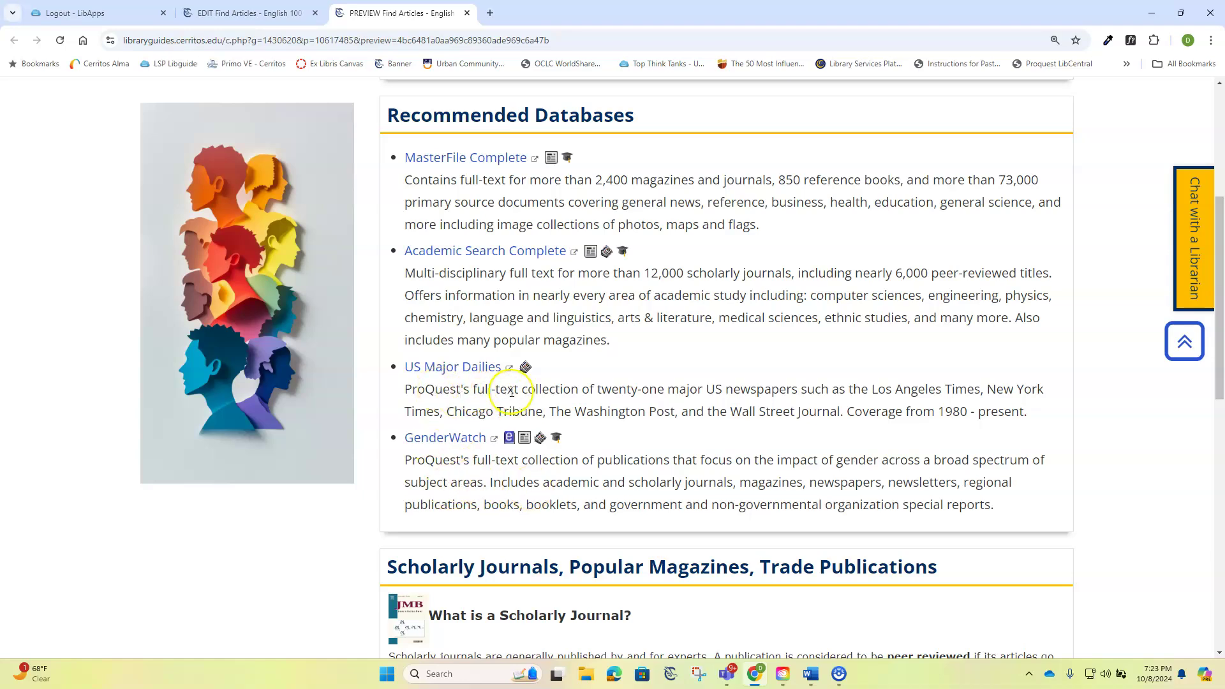
Open the US Major Dailies link from the guide's Recommended Databases list.
{"action": "left_click", "coordinate": [451, 368]}
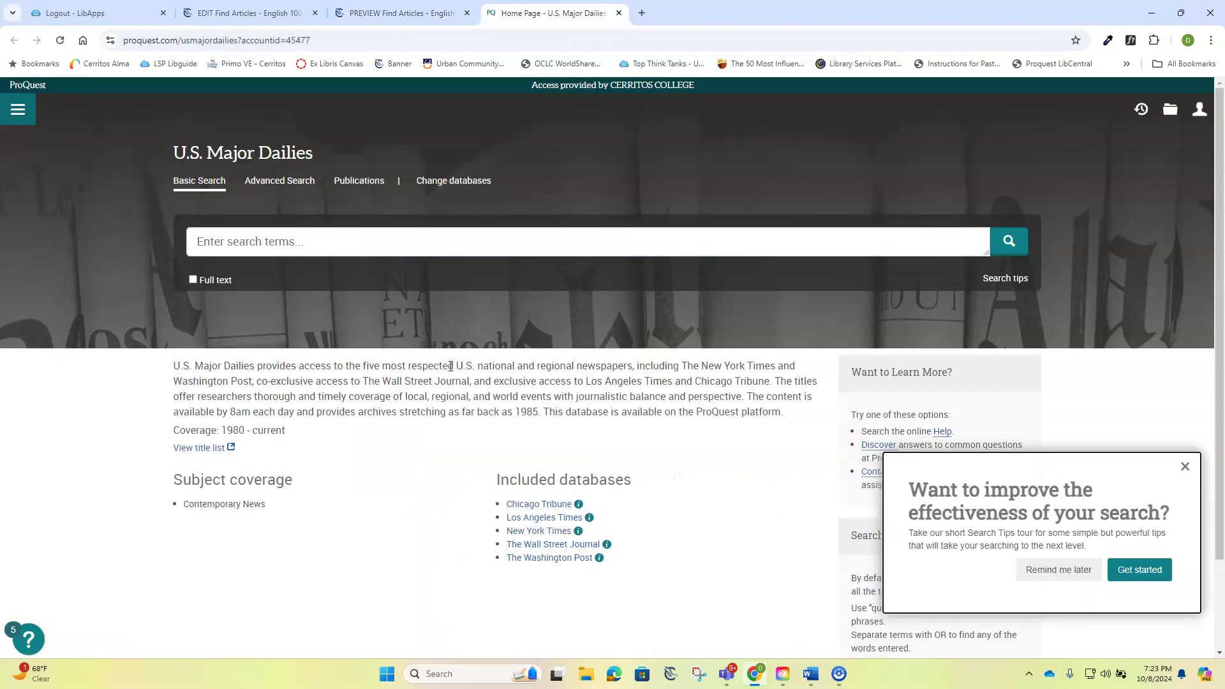
Search for 'transgender', then refine to 'transgender and athletes and schools' (1,719 results).
{"action": "left_click", "coordinate": [348, 240]}
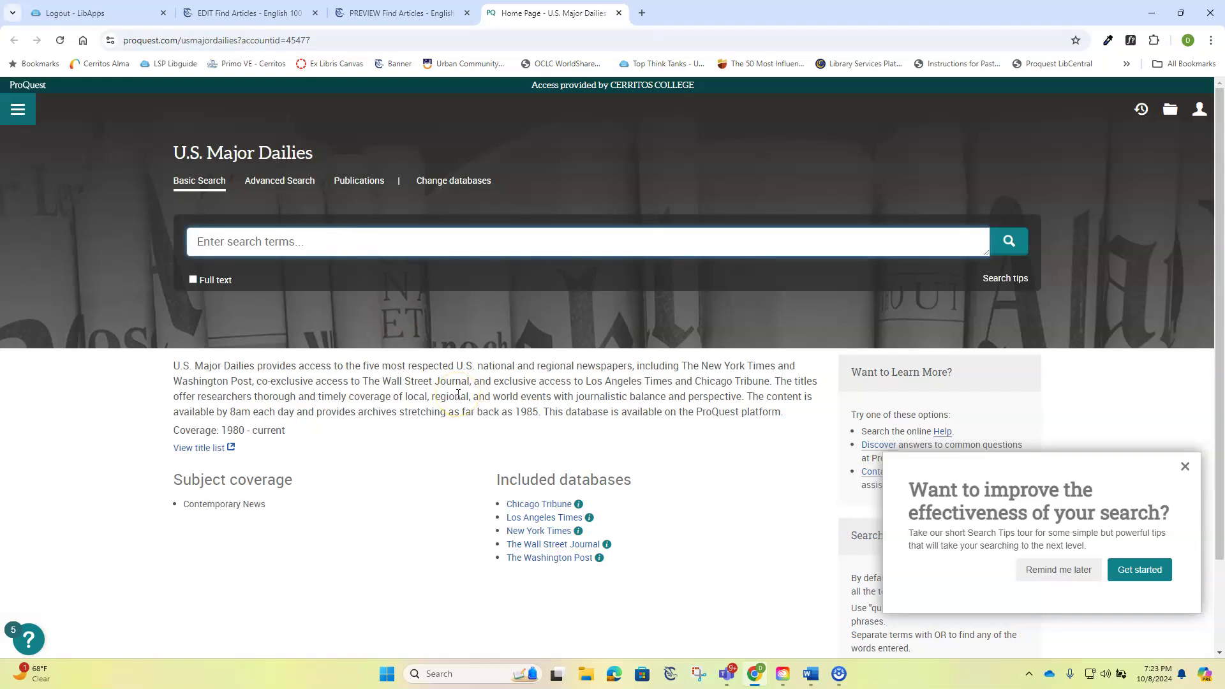
{"action": "type", "text": "transgender"}
{"action": "key", "text": "Return"}
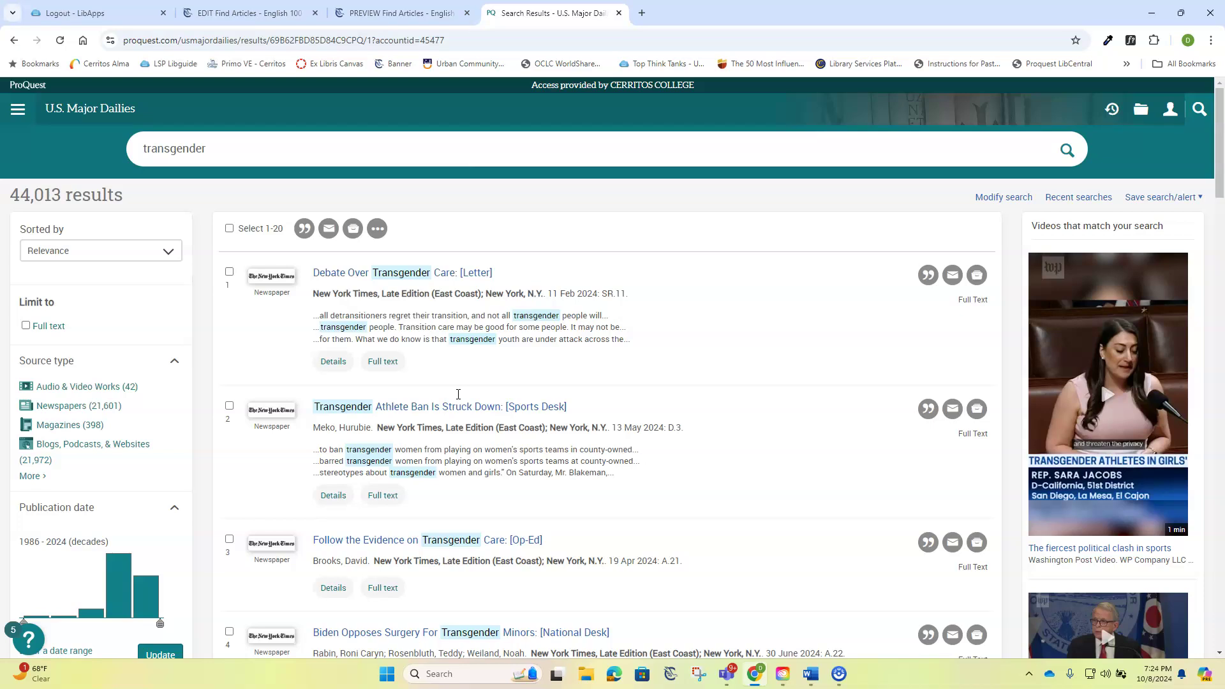
{"action": "left_click", "coordinate": [260, 150]}
{"action": "type", "text": "and athletes"}
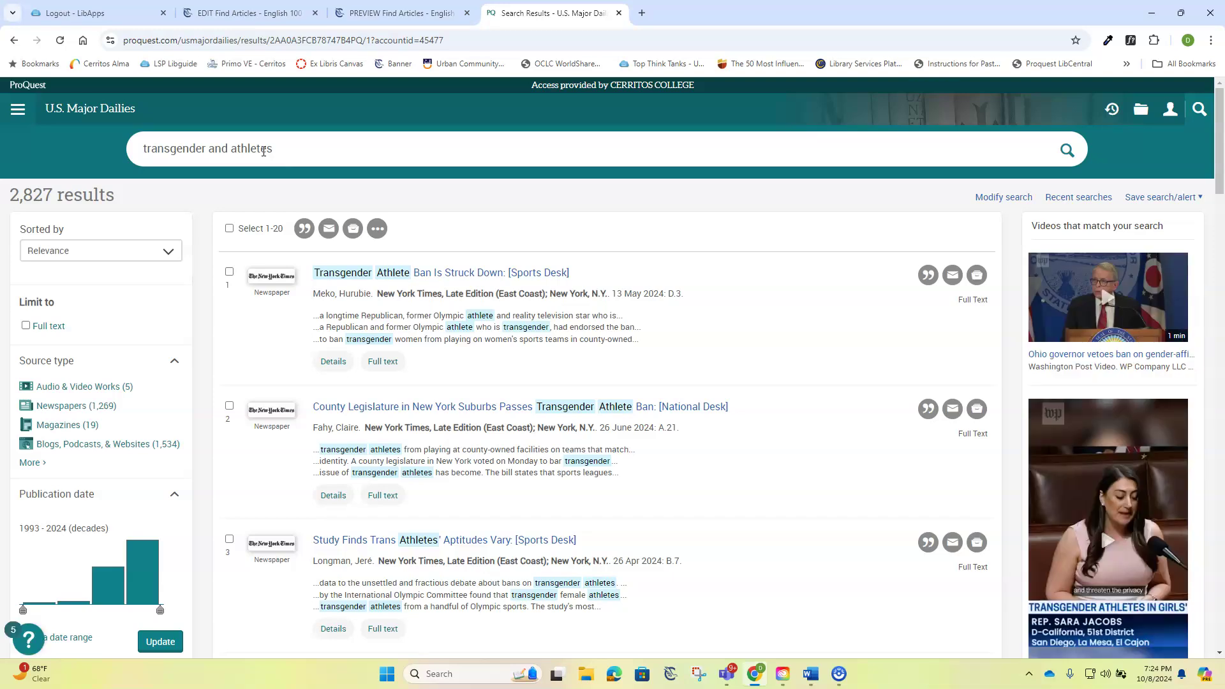
{"action": "left_click", "coordinate": [321, 145]}
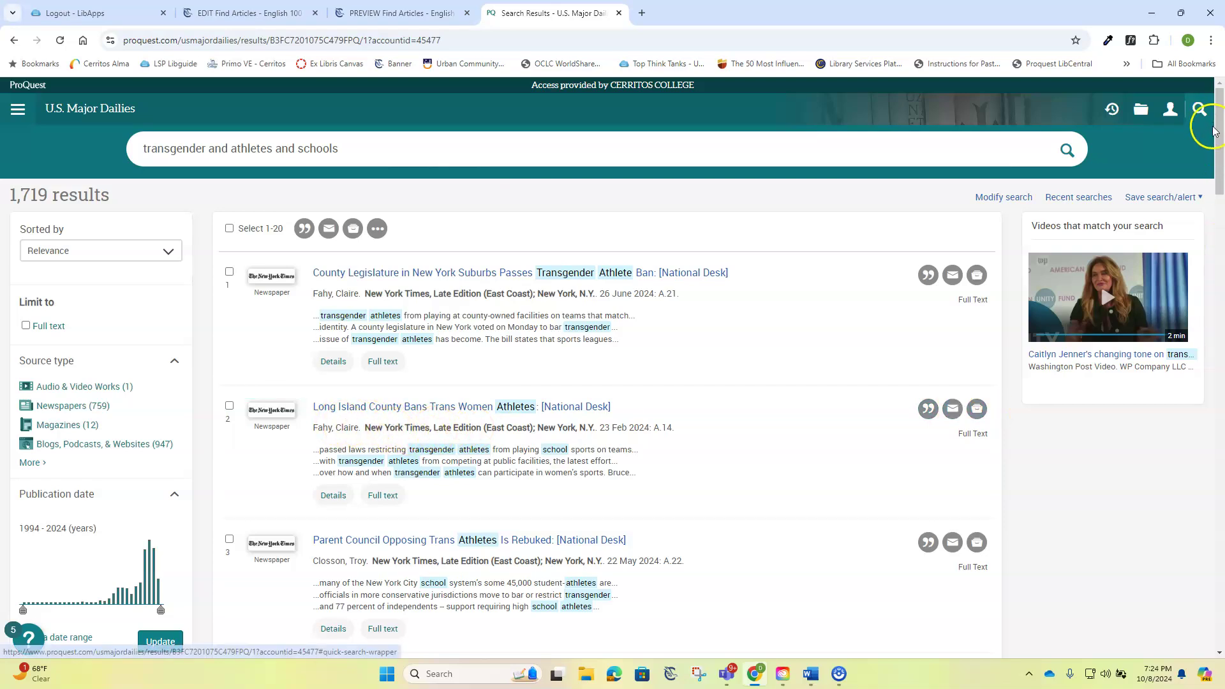
{"action": "left_click_drag", "start_coordinate": [1218, 120], "coordinate": [1221, 205]}
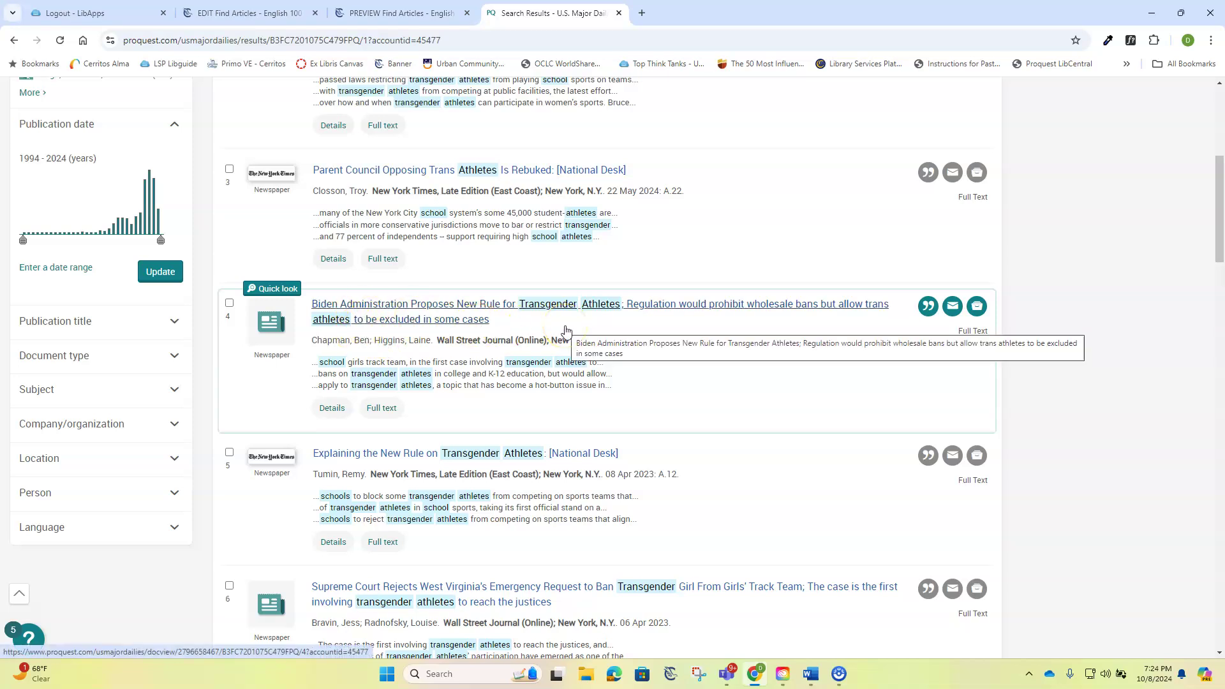
Open the full text of result 5, 'Explaining the New Rule on Transgender Athletes.'.
{"action": "left_click", "coordinate": [780, 377]}
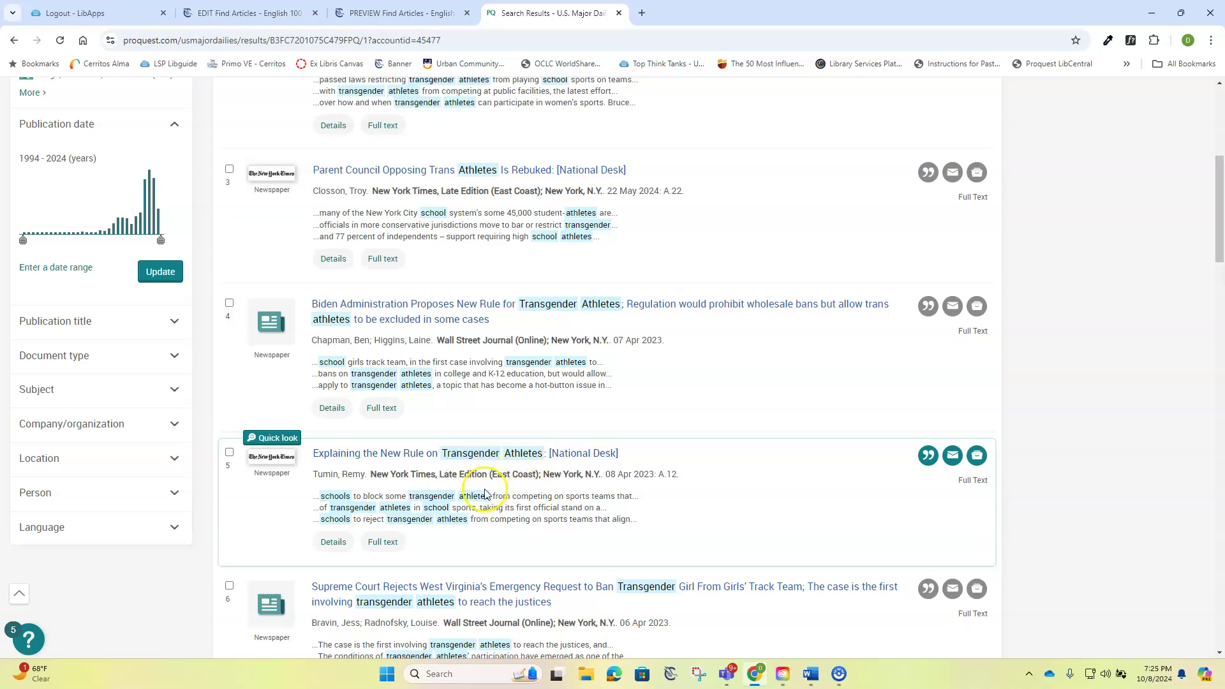
{"action": "left_click", "coordinate": [382, 542]}
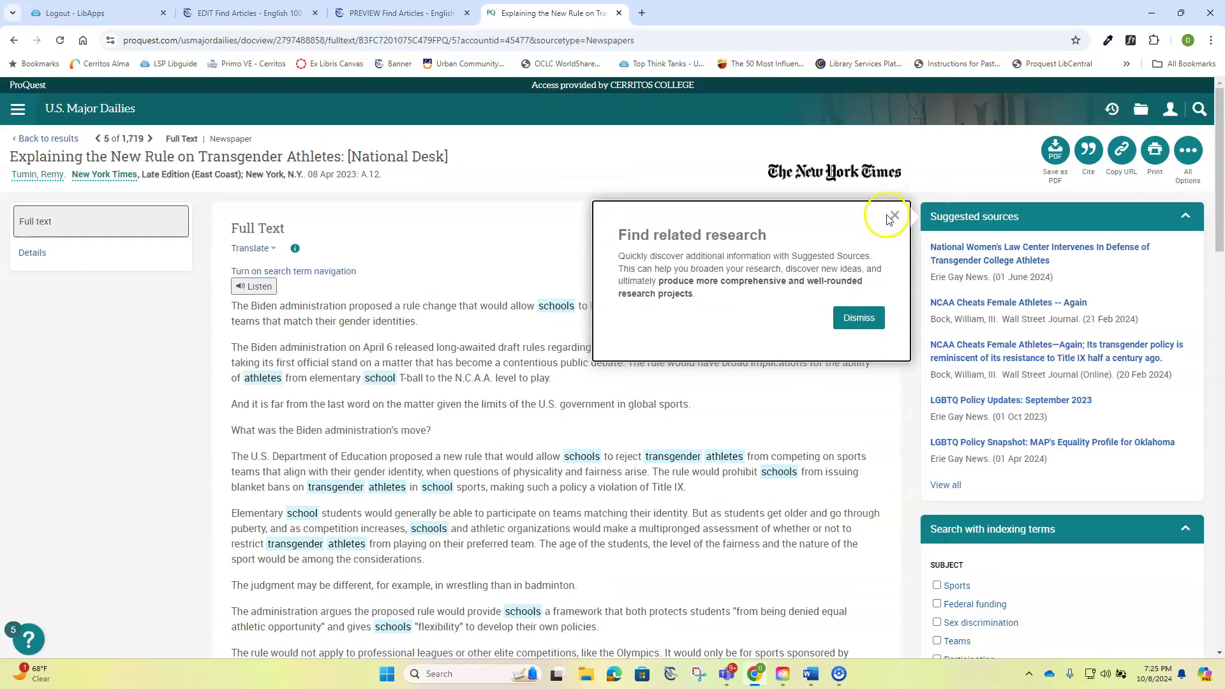
{"action": "left_click", "coordinate": [893, 216]}
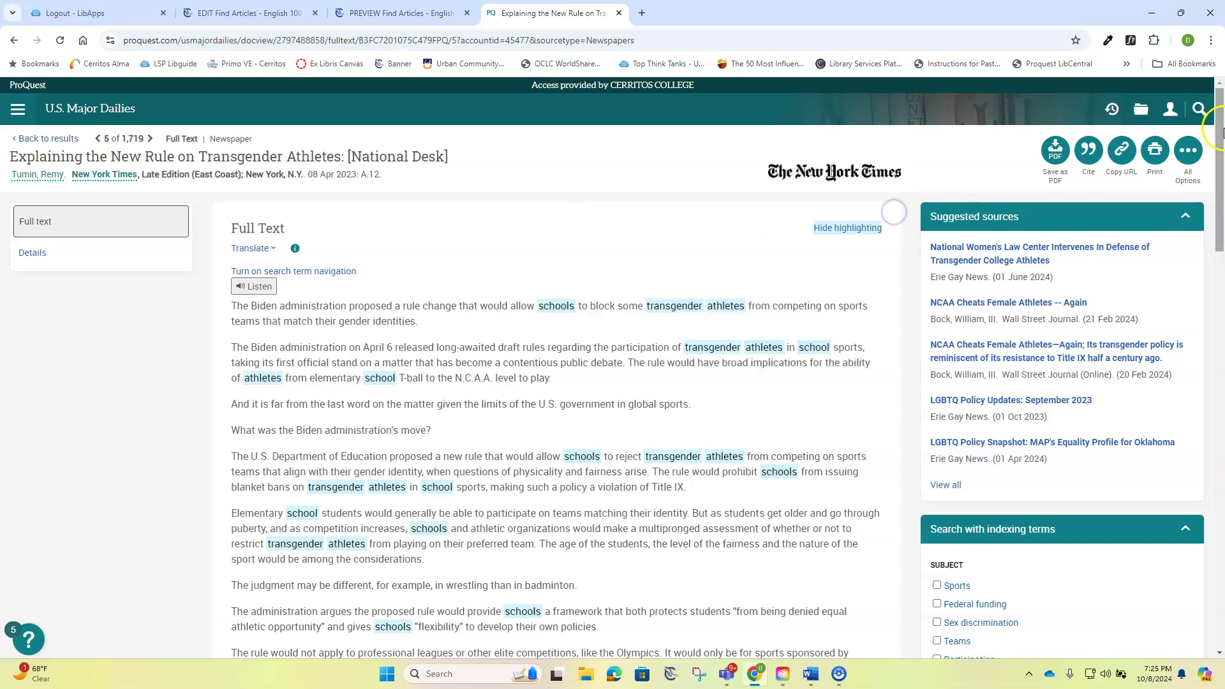
{"action": "mouse_move", "coordinate": [1220, 134]}
{"action": "left_mouse_down"}
{"action": "mouse_move", "coordinate": [1219, 507]}
{"action": "mouse_move", "coordinate": [1192, 107]}
{"action": "left_mouse_up"}
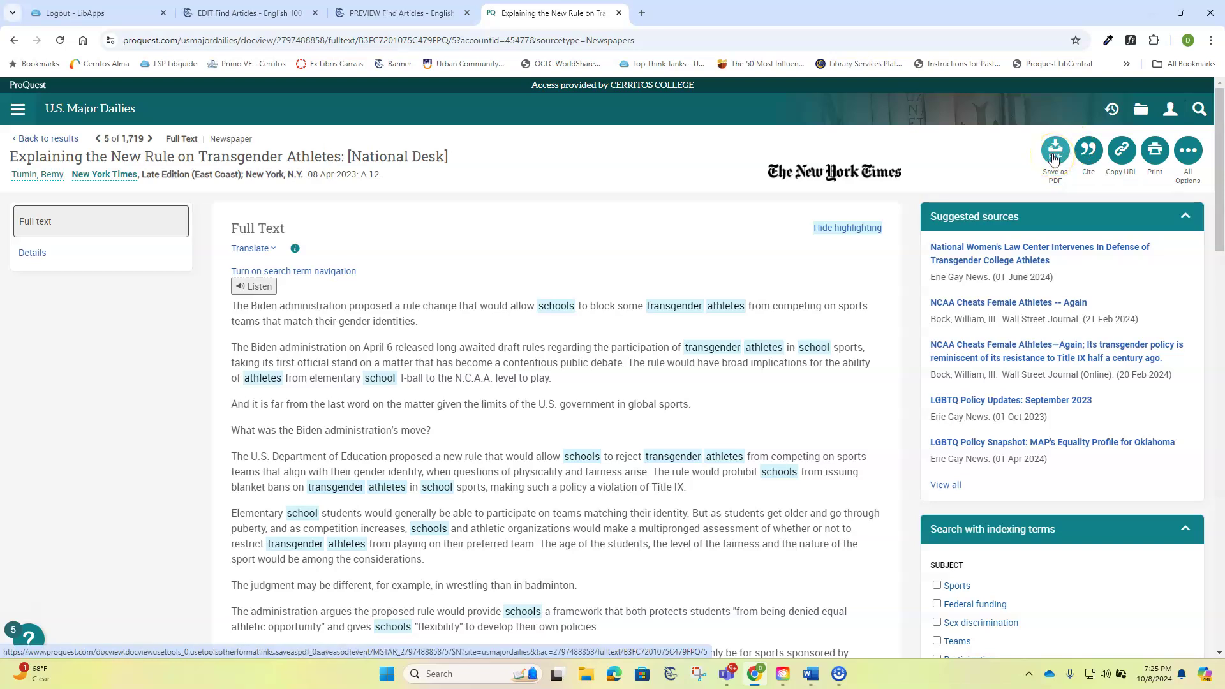
Prepare the article as a PDF, cancel the save, and dismiss Suggested sources.
{"action": "left_click", "coordinate": [1054, 158]}
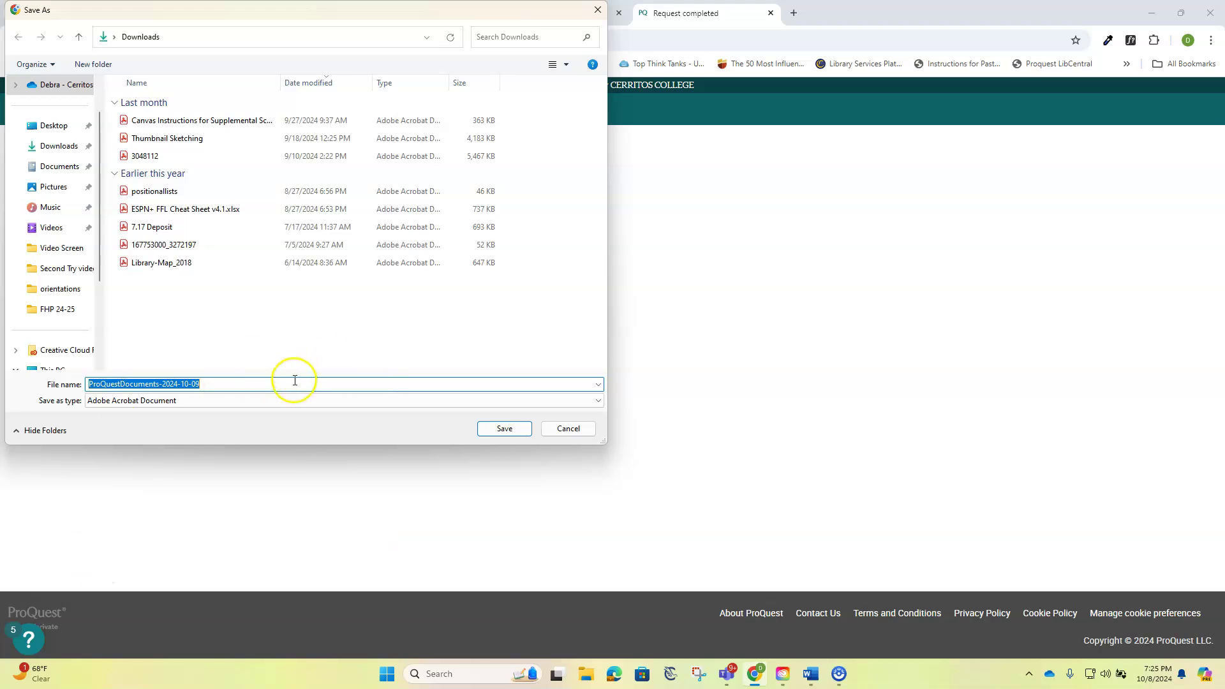
{"action": "left_click", "coordinate": [579, 429]}
{"action": "left_click", "coordinate": [557, 15]}
{"action": "left_click", "coordinate": [876, 112]}
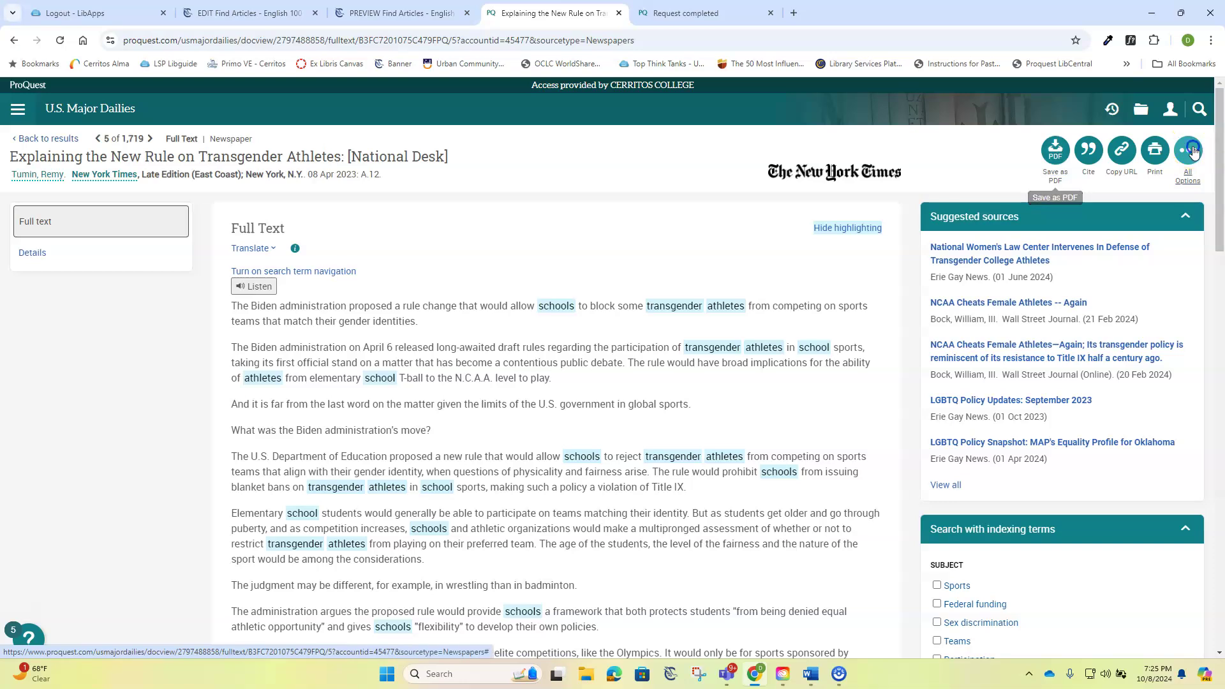
Email the article's full text with recipient address and sender name, then close the confirmation.
{"action": "left_click", "coordinate": [1190, 151]}
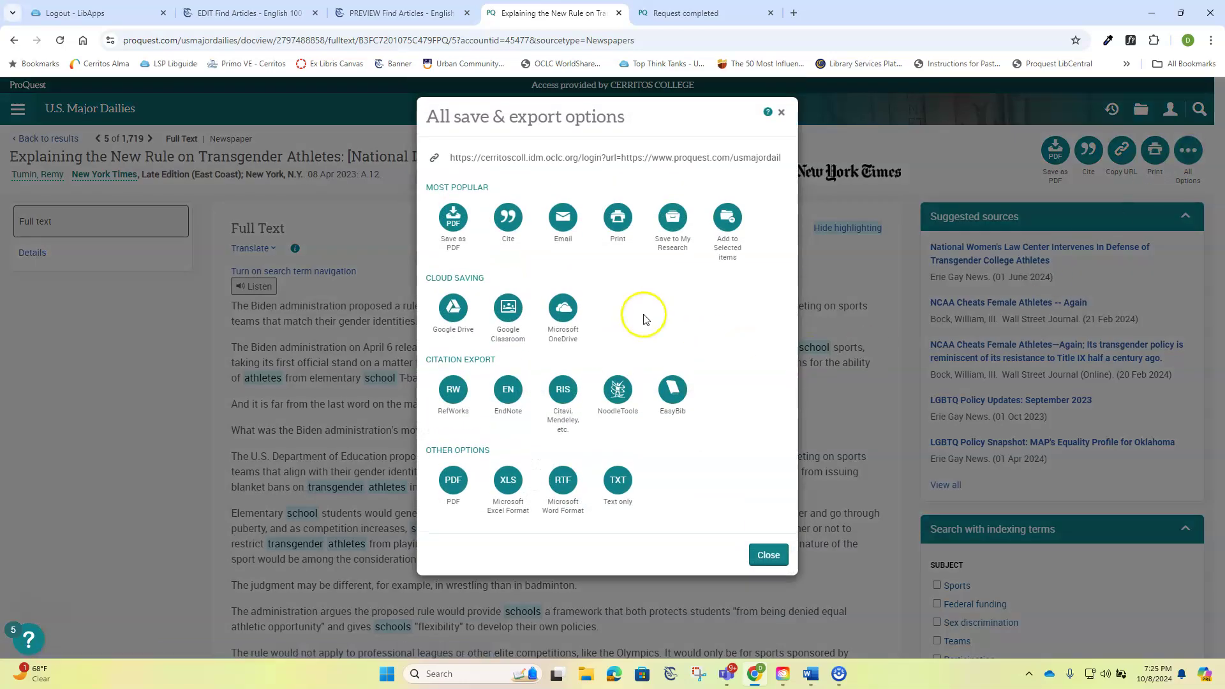
{"action": "left_click", "coordinate": [564, 218]}
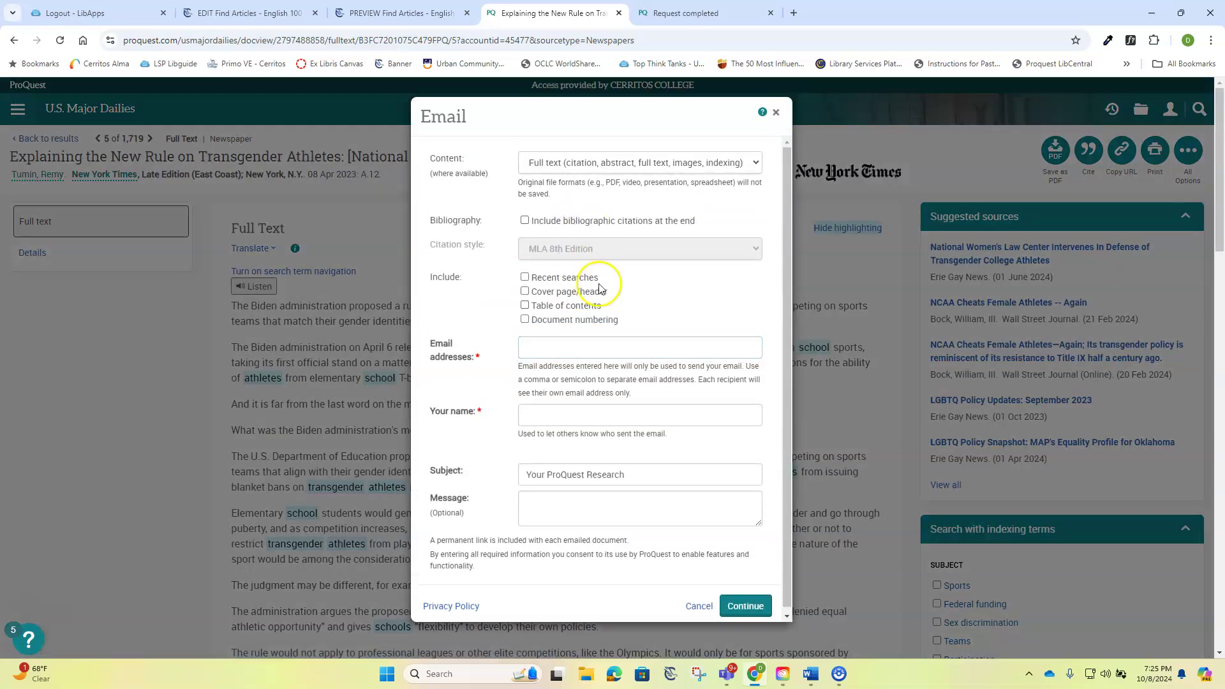
{"action": "left_click", "coordinate": [563, 348]}
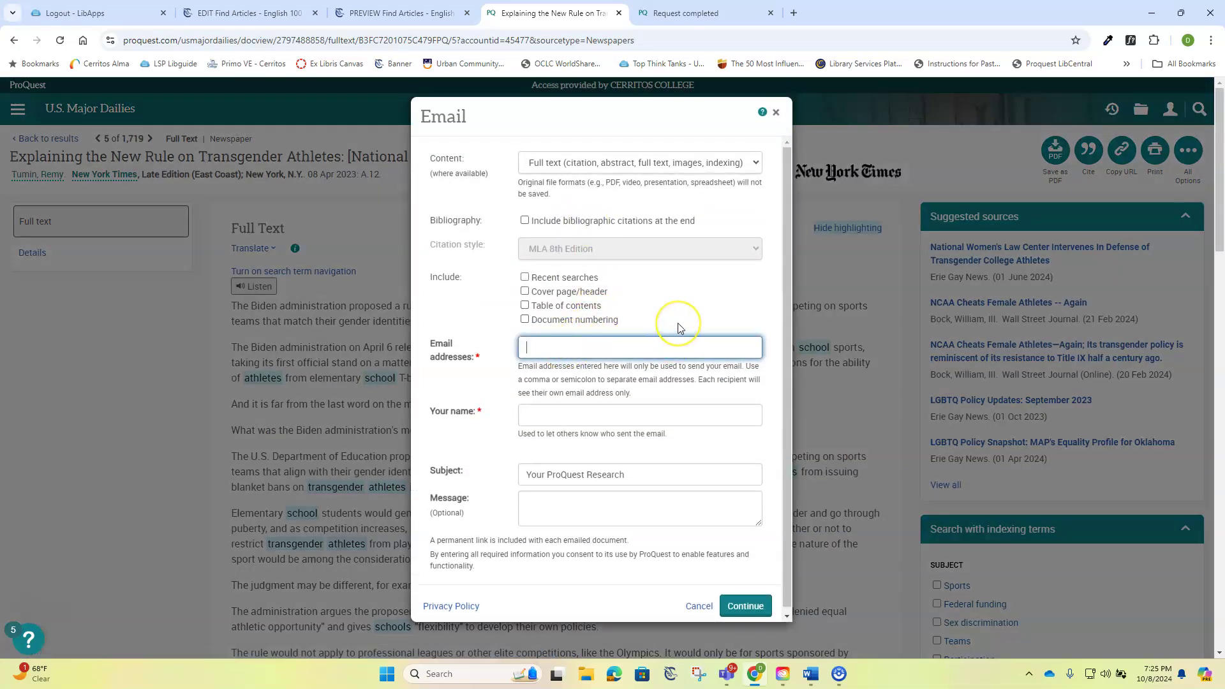
{"action": "left_click", "coordinate": [622, 419]}
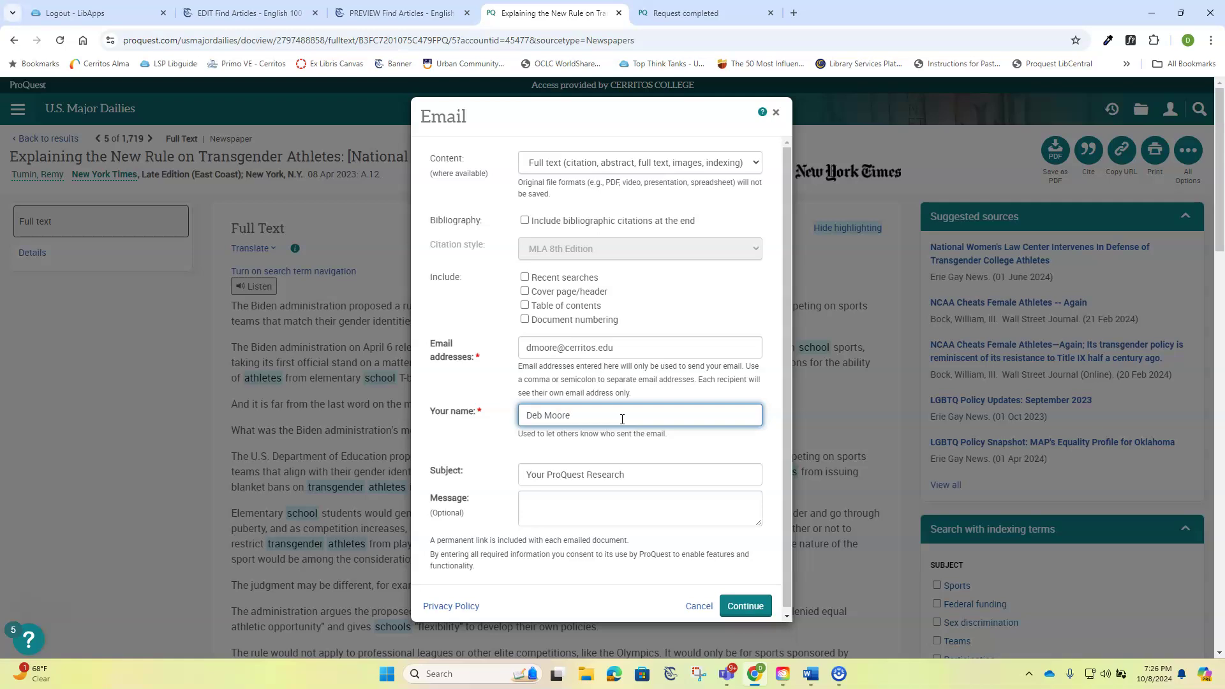
{"action": "left_click", "coordinate": [744, 607]}
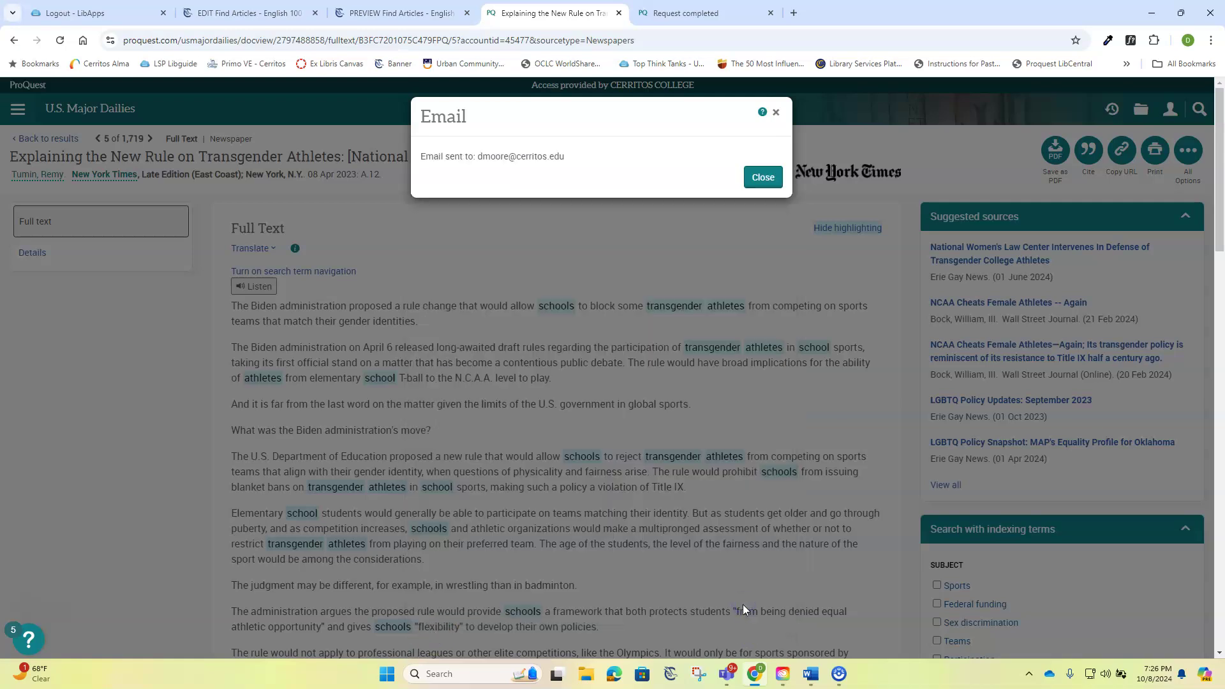
{"action": "left_click", "coordinate": [773, 182]}
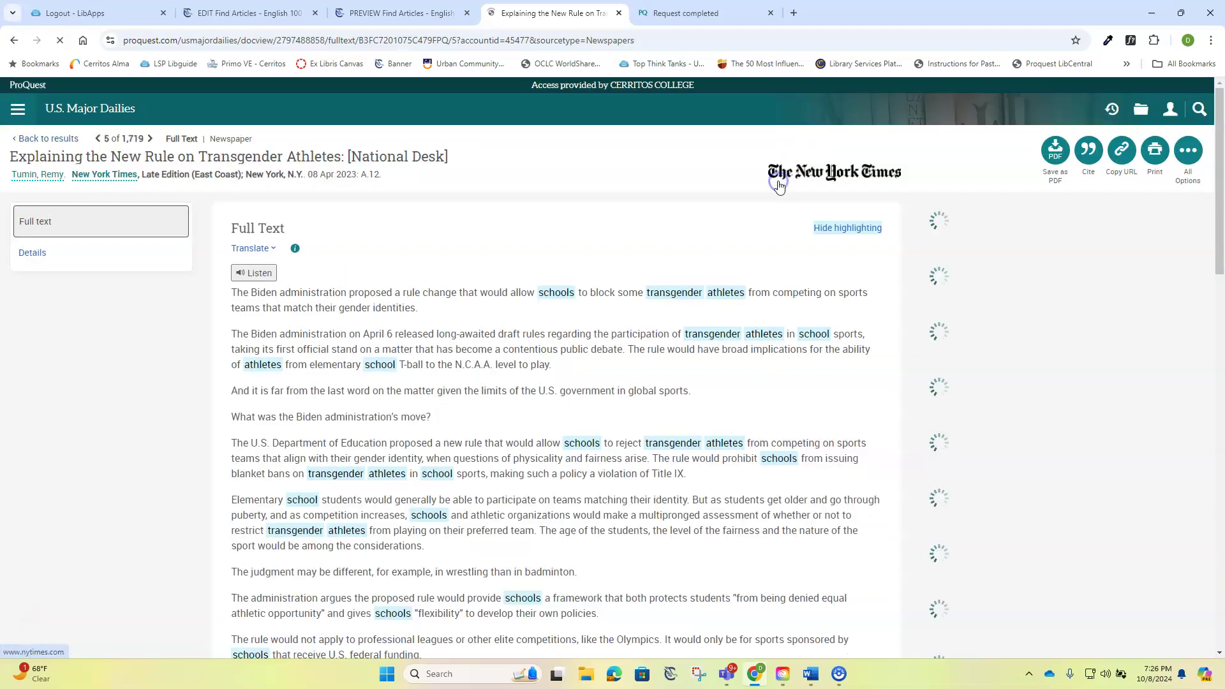
Return to results and add 'and california' to the search terms (421 results).
{"action": "left_click", "coordinate": [44, 140]}
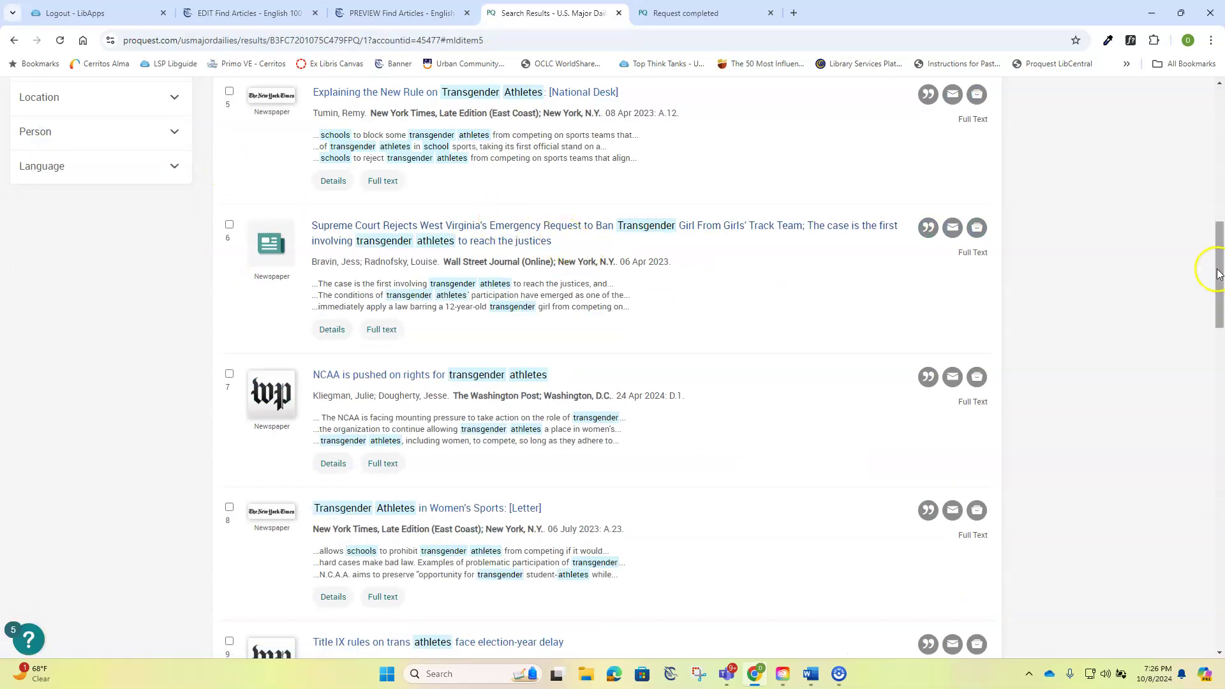
{"action": "left_click_drag", "start_coordinate": [1216, 272], "coordinate": [1192, 138]}
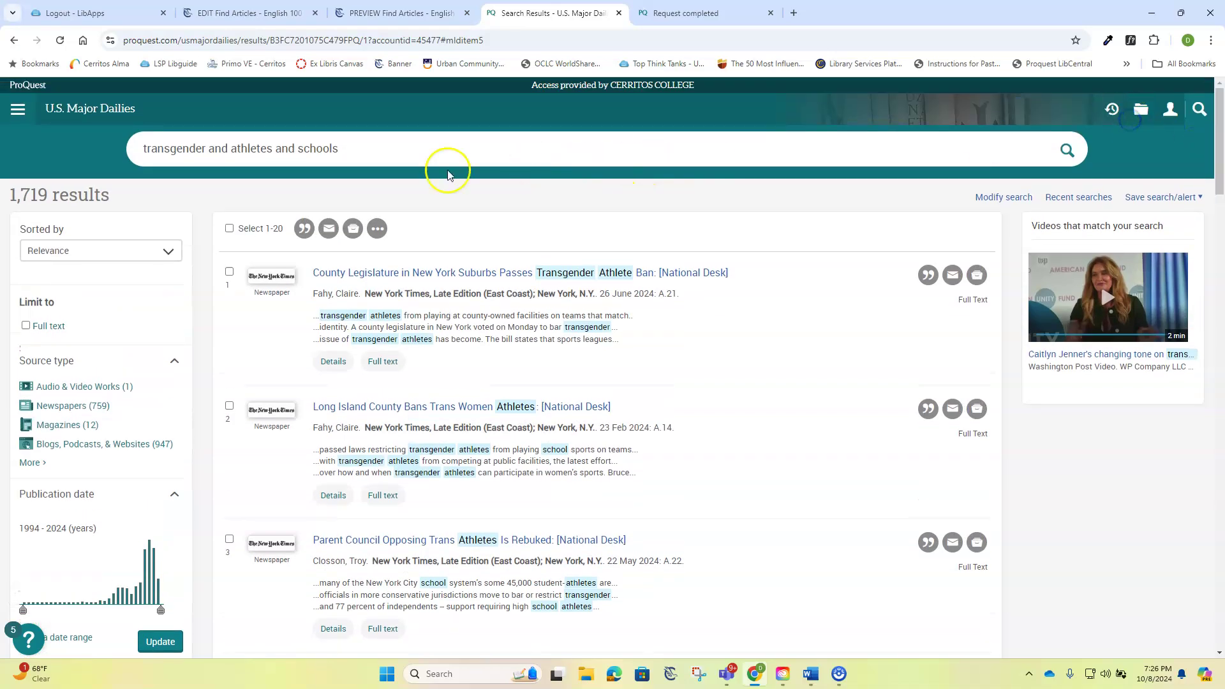
{"action": "left_click", "coordinate": [405, 145]}
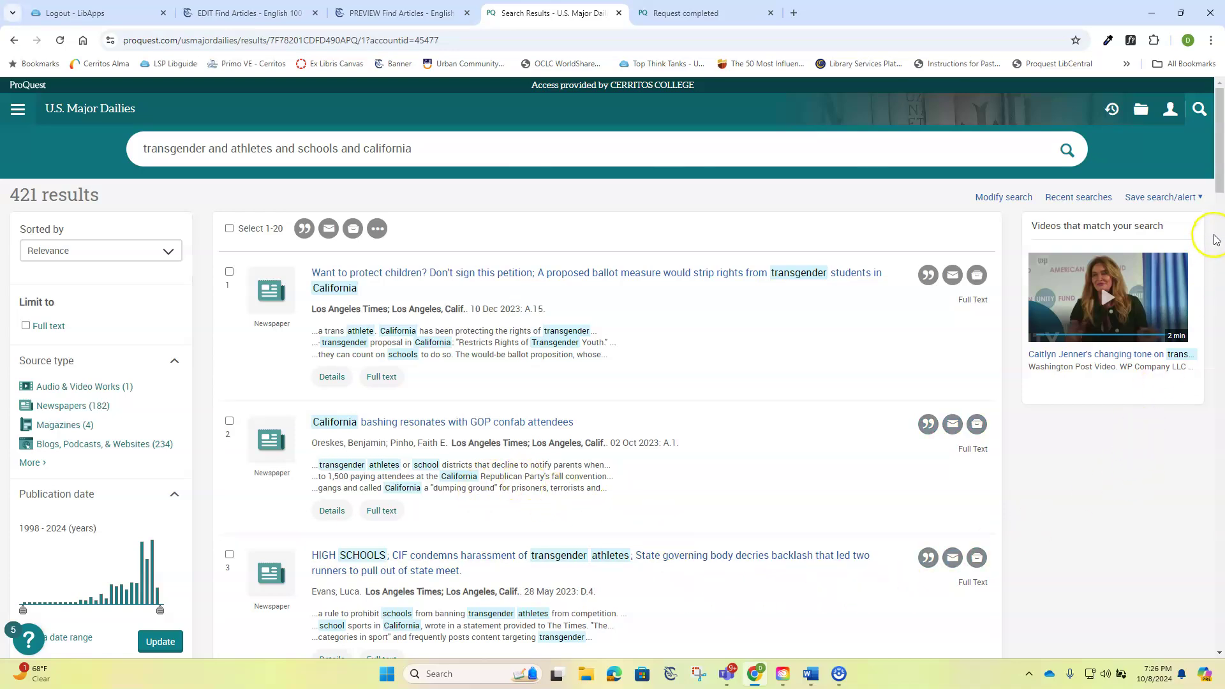
{"action": "left_click_drag", "start_coordinate": [1220, 189], "coordinate": [1213, 196]}
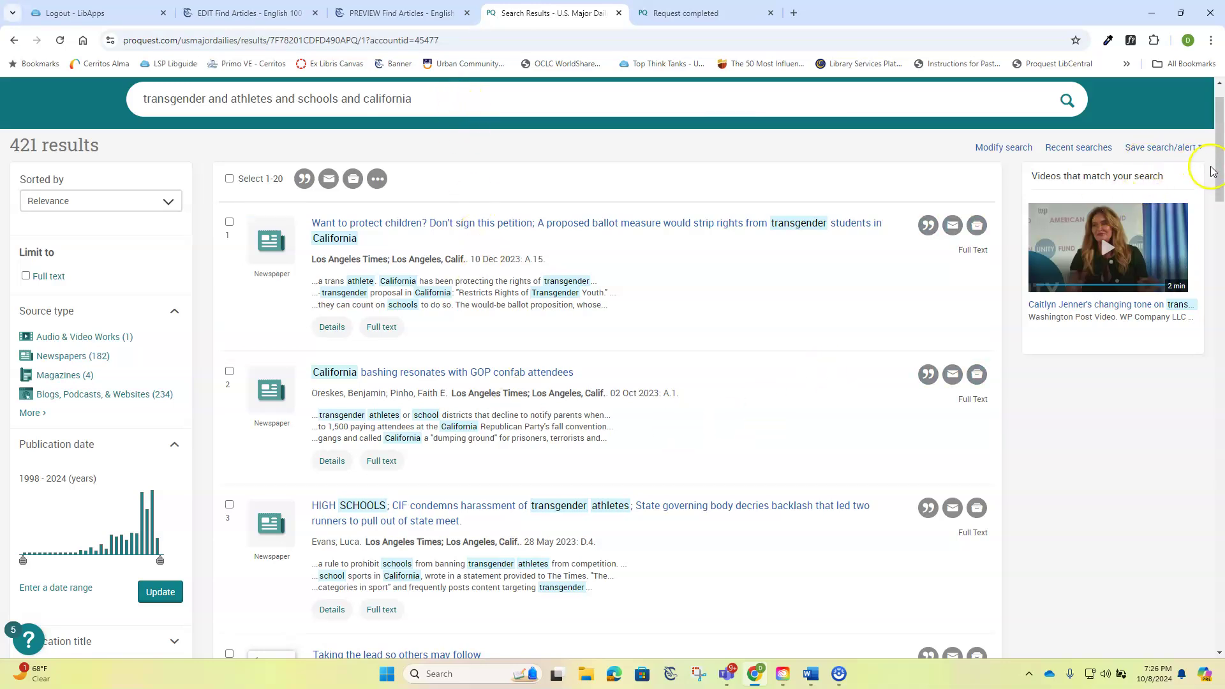
{"action": "left_click_drag", "start_coordinate": [1220, 186], "coordinate": [1220, 228]}
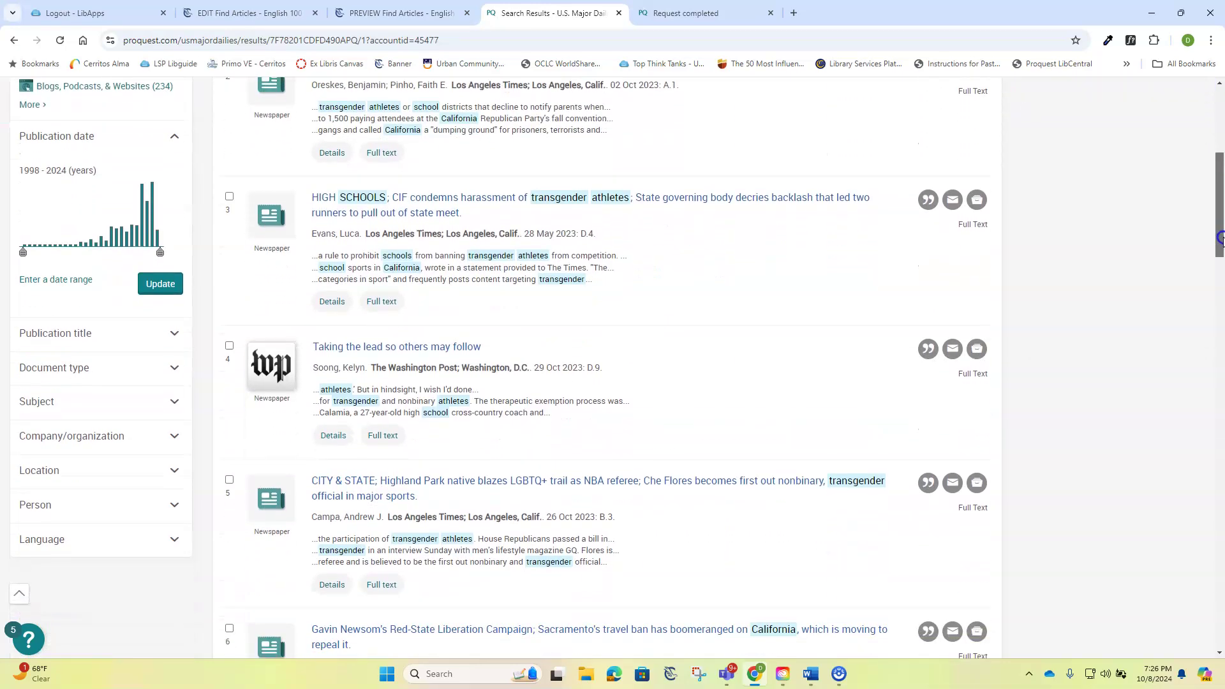
Filter Publication title to Los Angeles Times (65 results).
{"action": "left_click", "coordinate": [177, 332]}
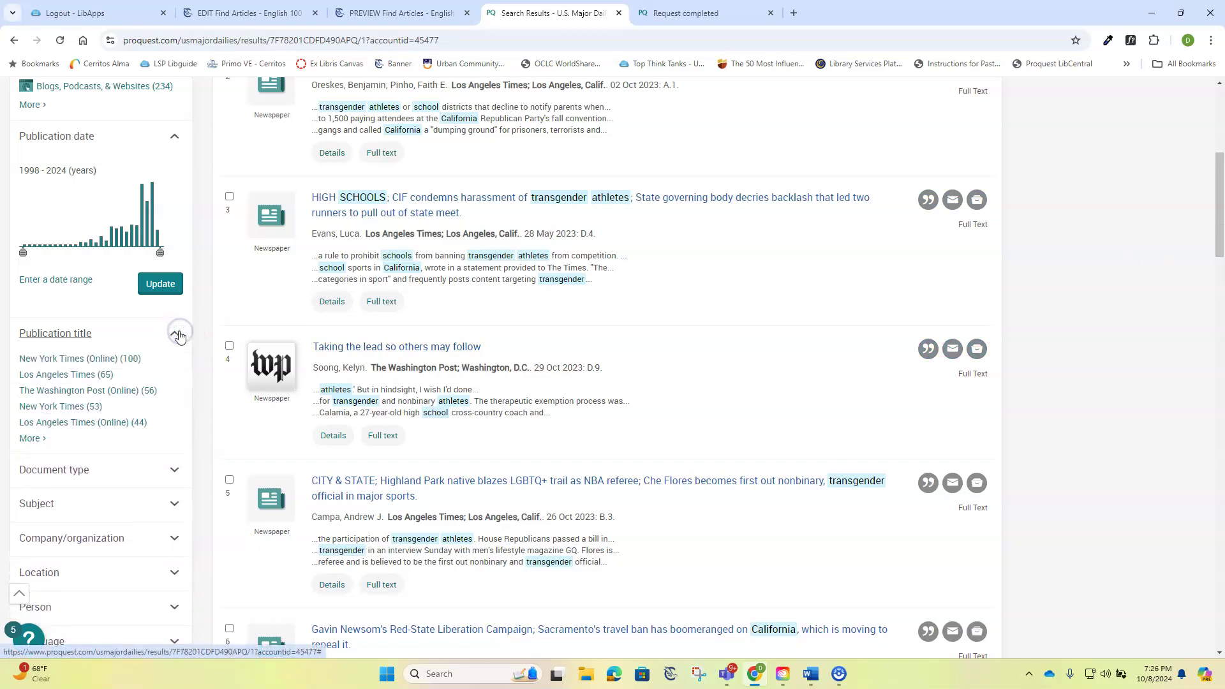
{"action": "left_click", "coordinate": [79, 380]}
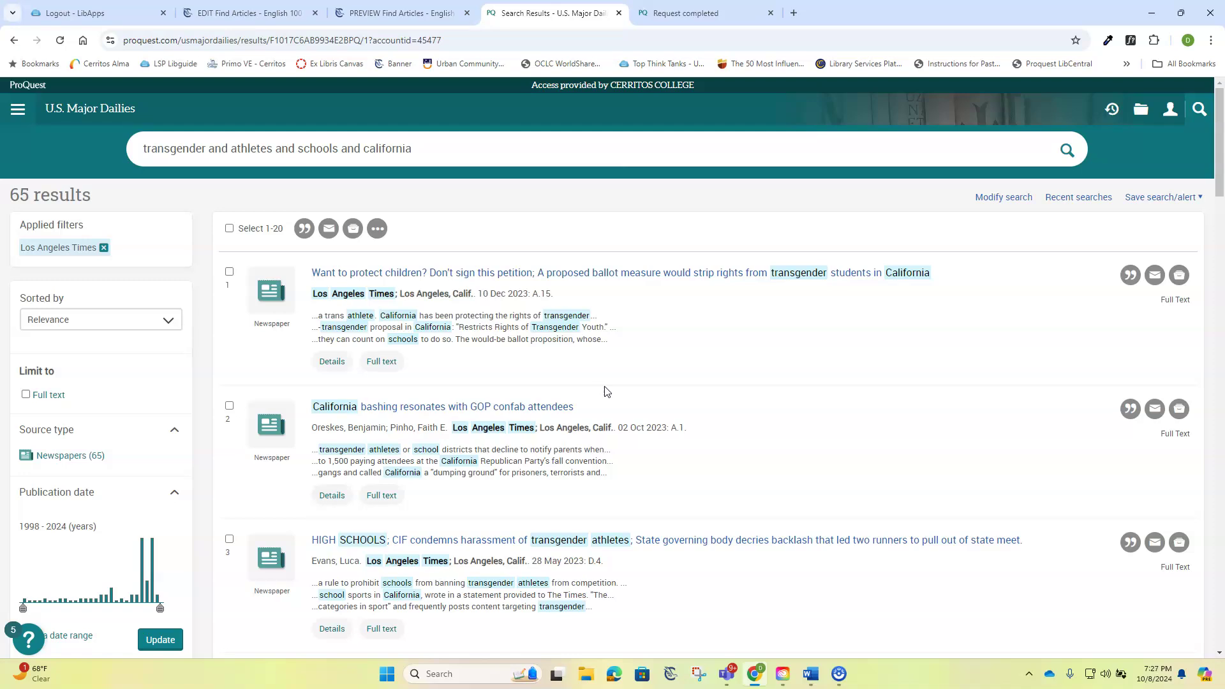
{"action": "left_click", "coordinate": [640, 298]}
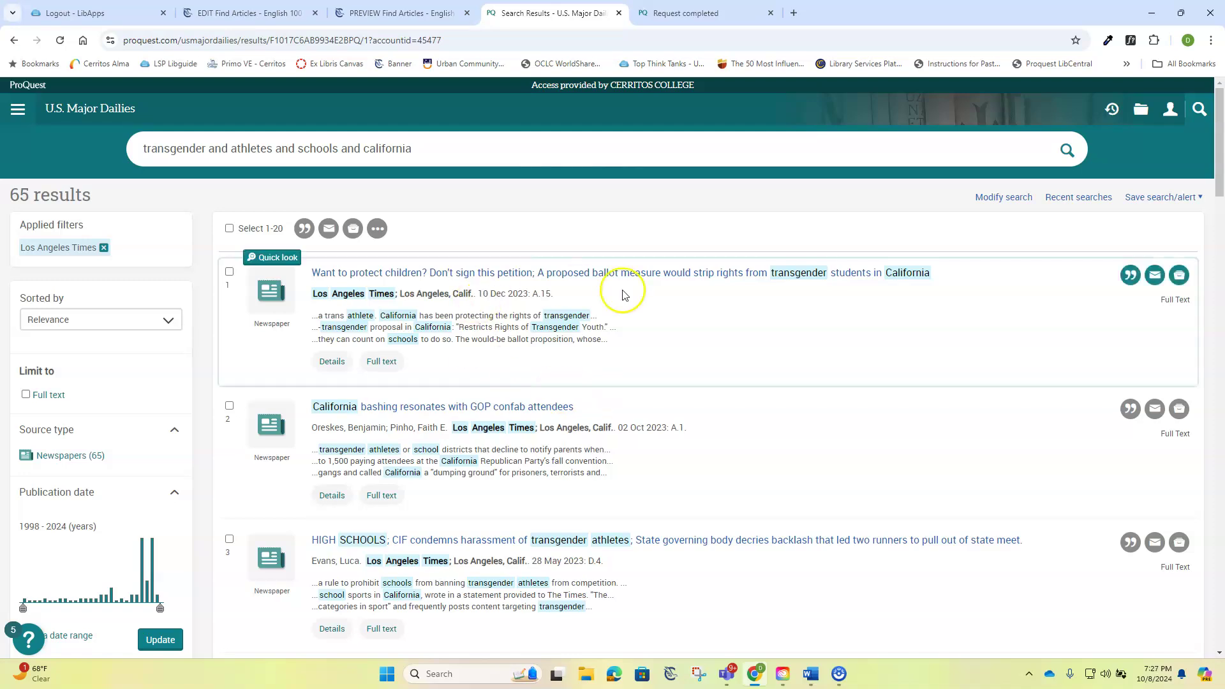